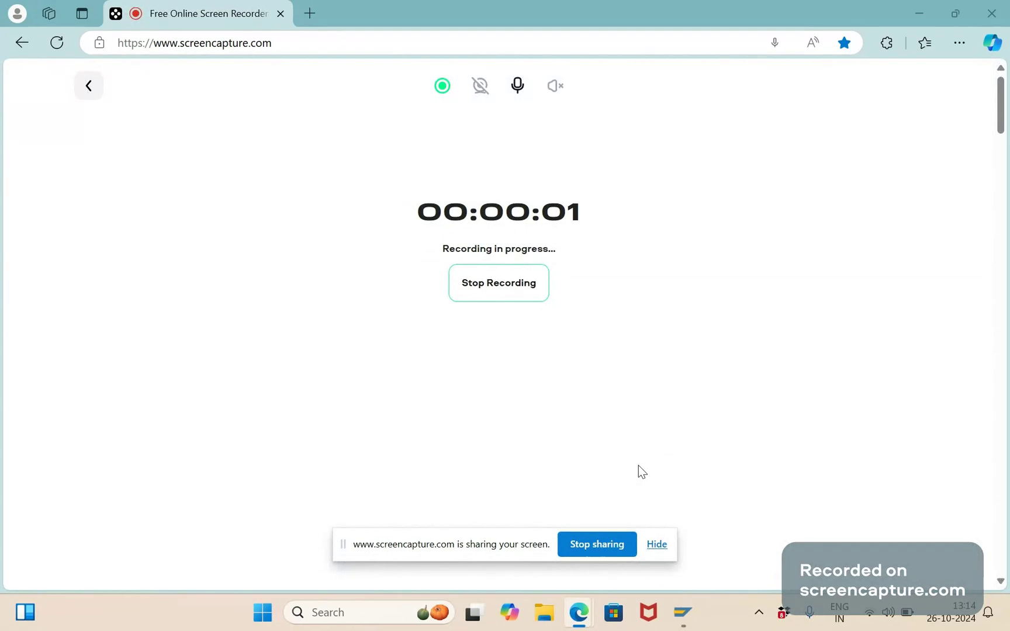
Bring the SAP window with IDoc 10002's data record to the front
mouse_move(673, 618)
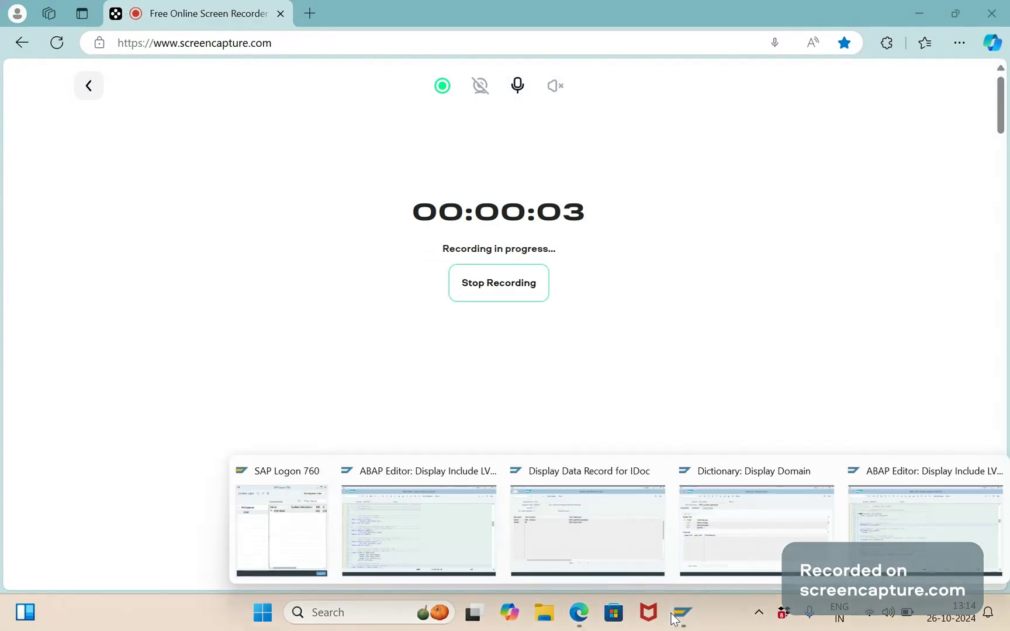
Go back from the data record display to the list of IDocs
left_click(580, 507)
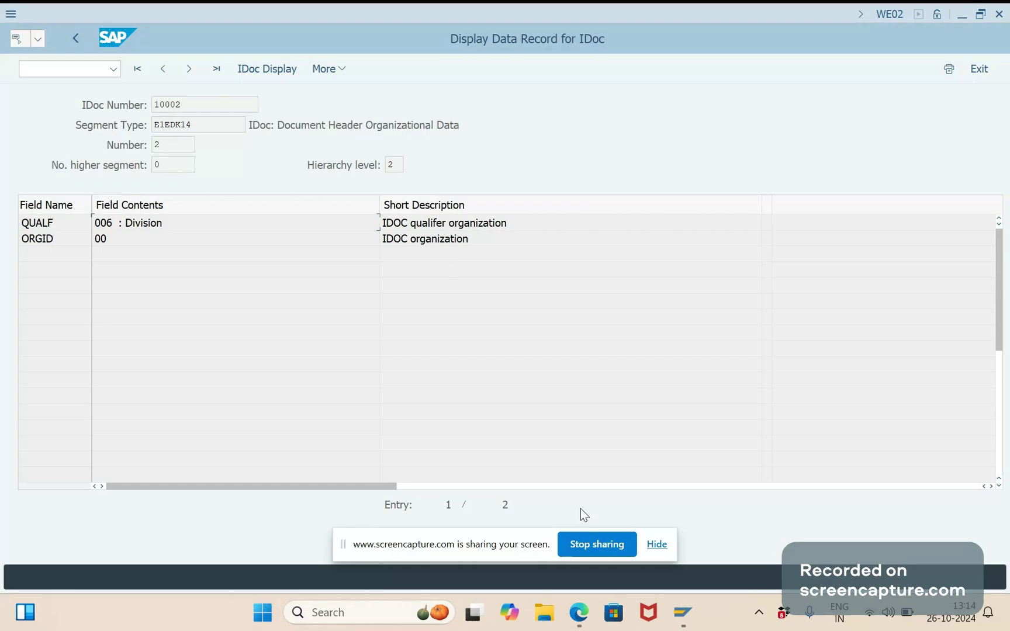
key("F3")
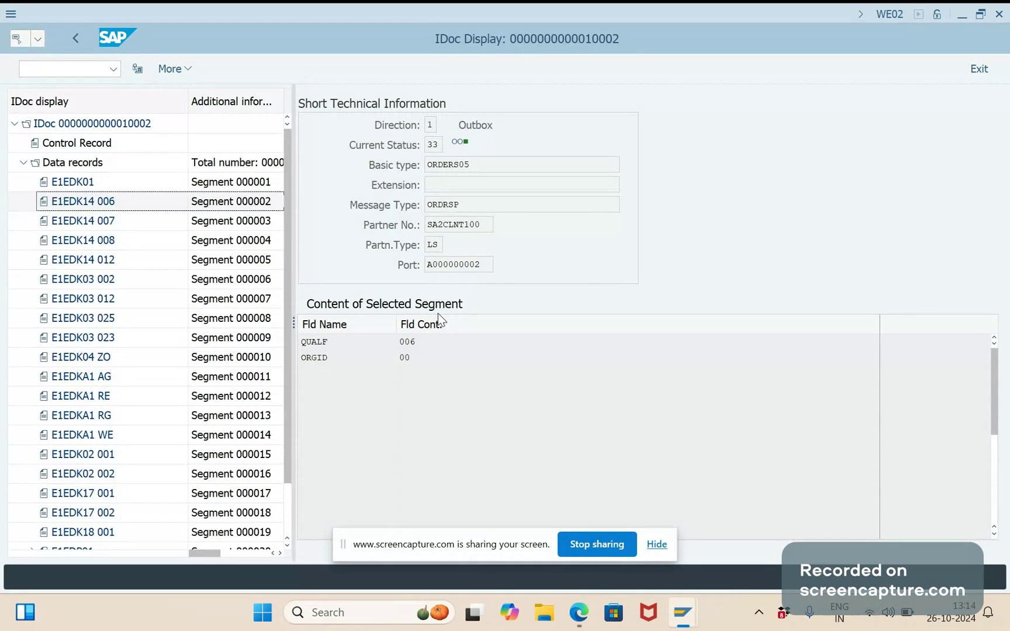
key("F3")
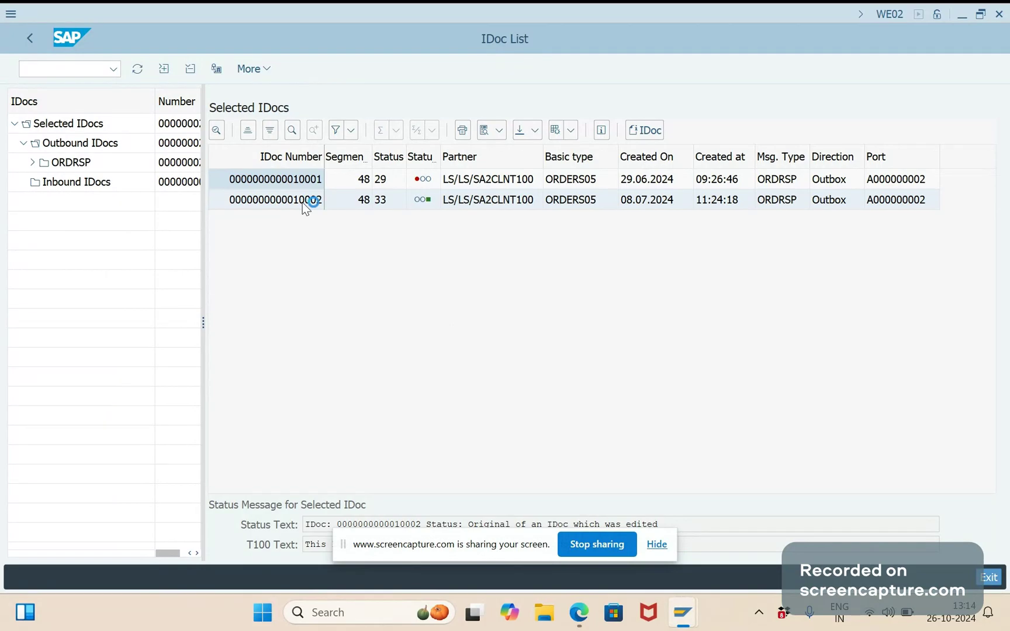
Open IDoc 10002's data records and view segments E1EDK14 006 and E1EDK01
left_click(24, 165)
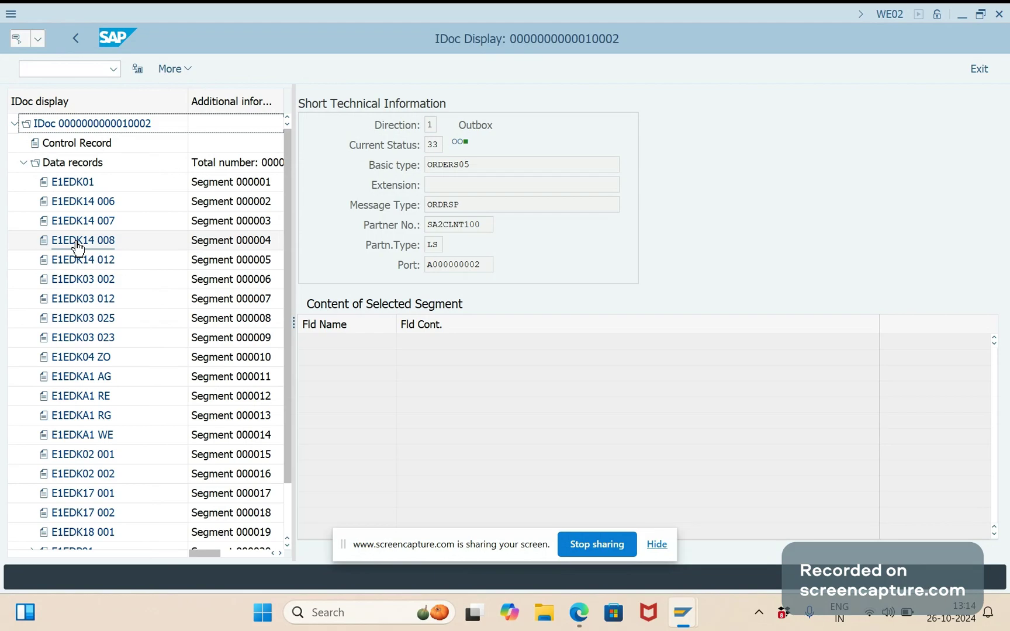
left_click(63, 206)
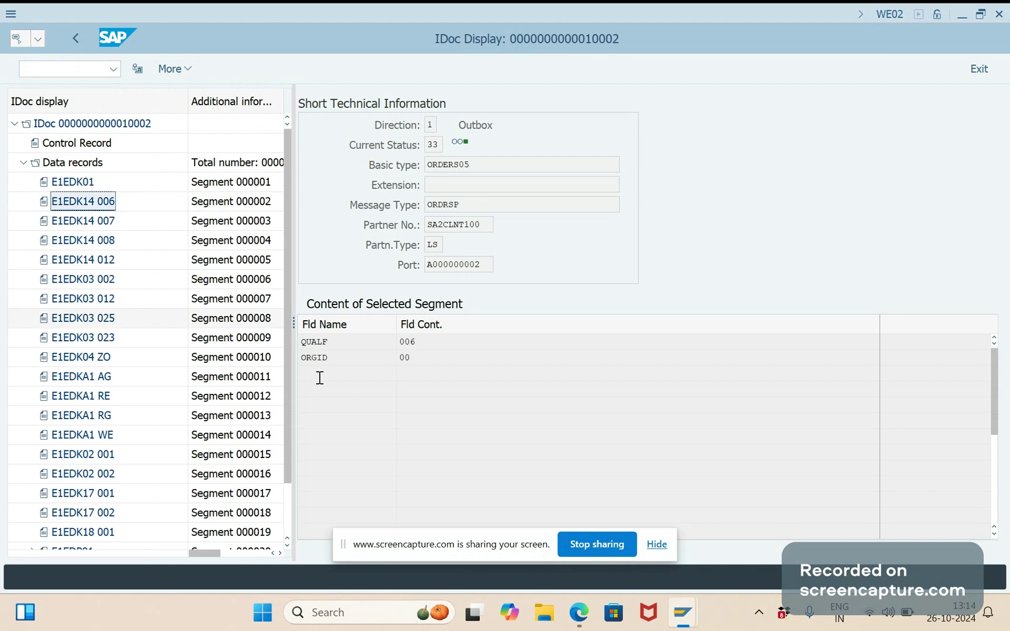
left_click(62, 184)
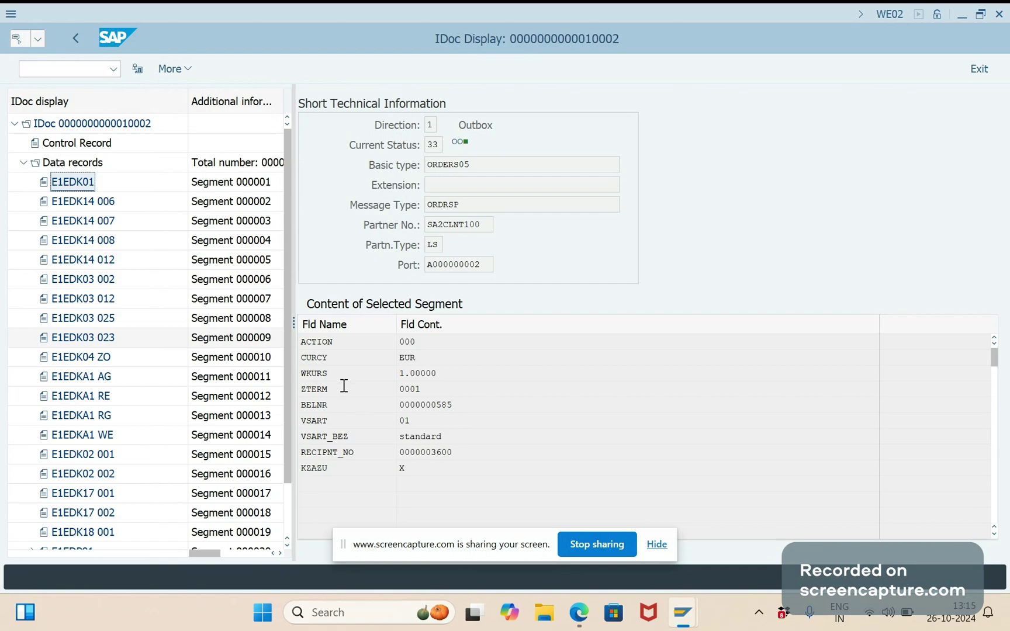
left_click_drag(344, 386, 306, 389)
left_click_drag(420, 390, 402, 403)
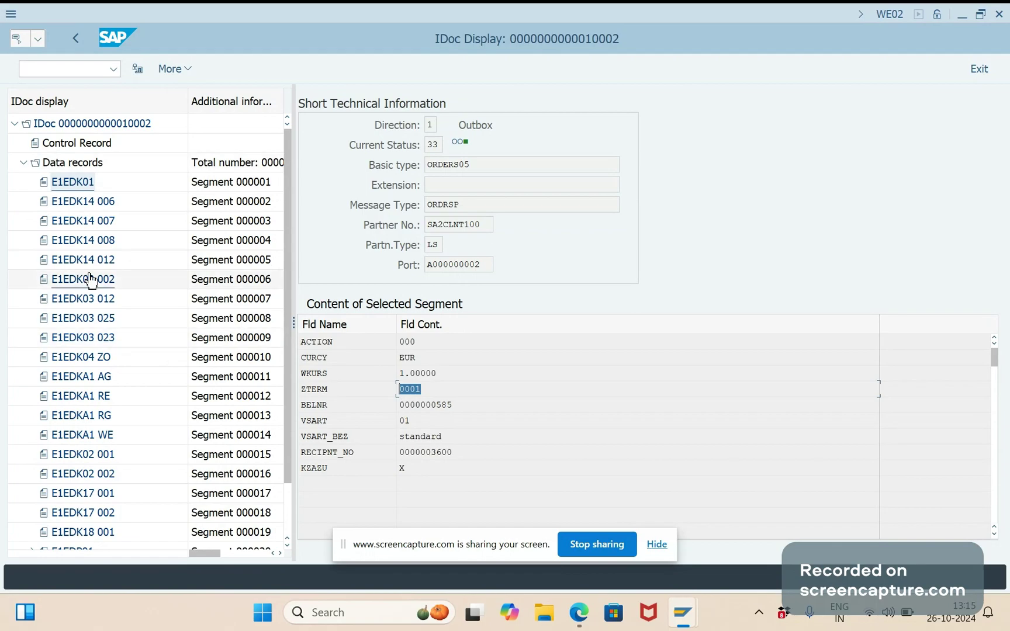
left_click(74, 186)
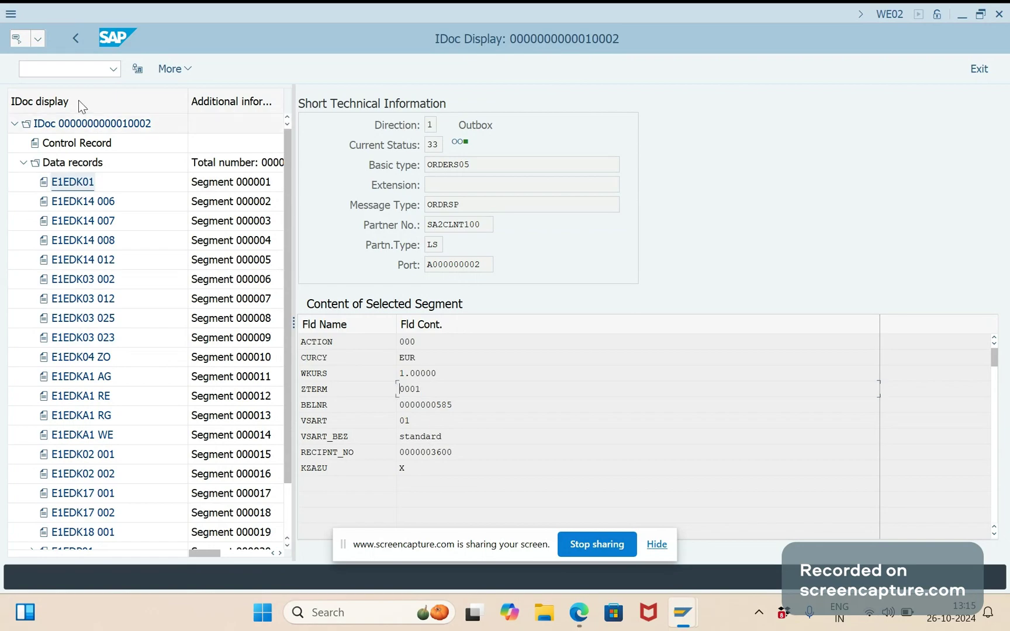
left_click(61, 70)
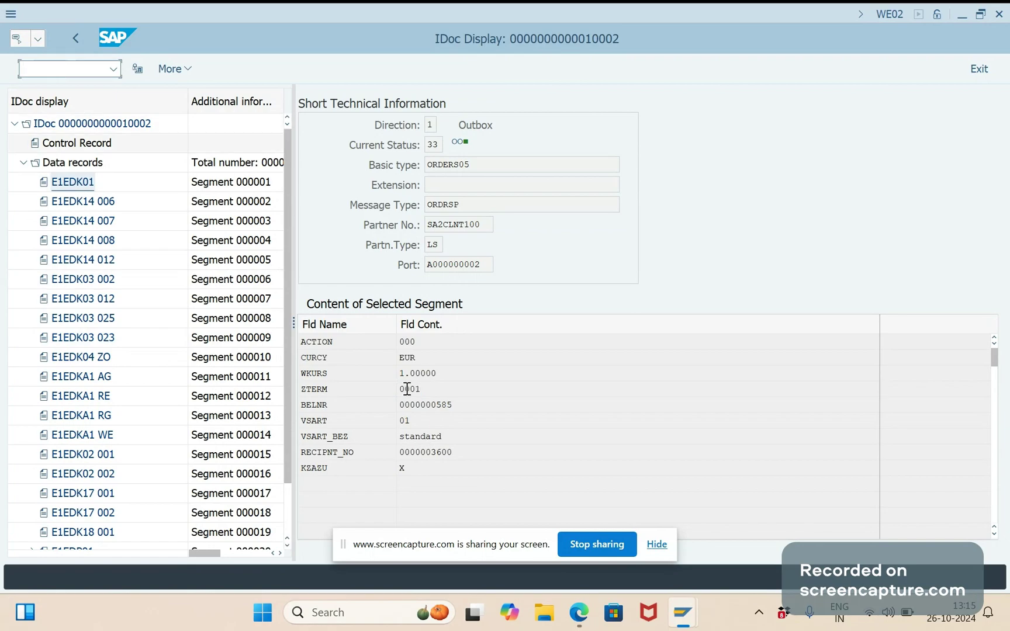
Switch to the Dictionary window and start transaction /nSE11
key("alt+Tab")
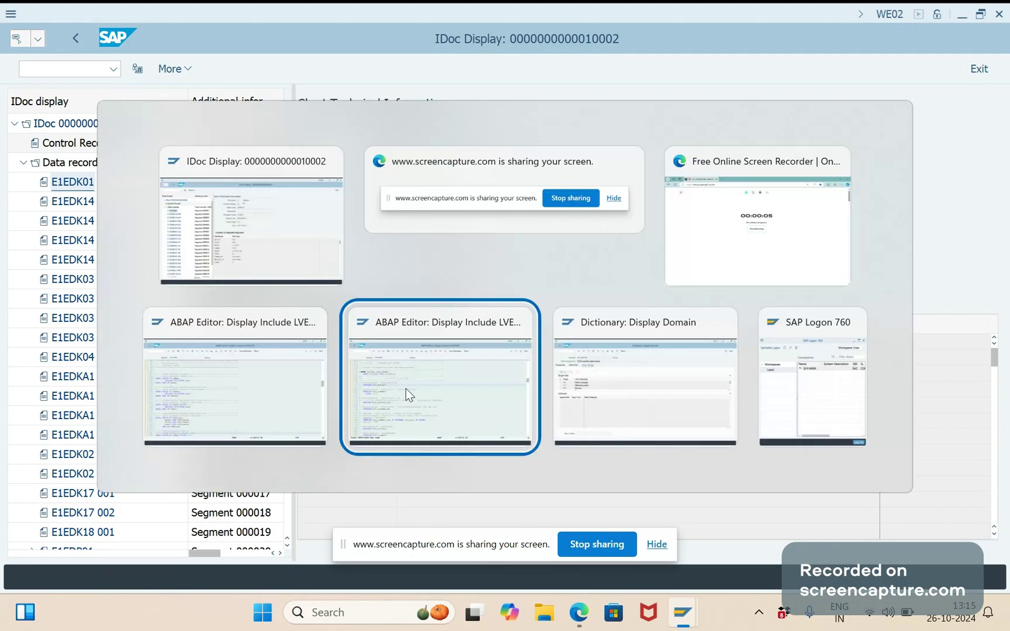
key("alt+Tab")
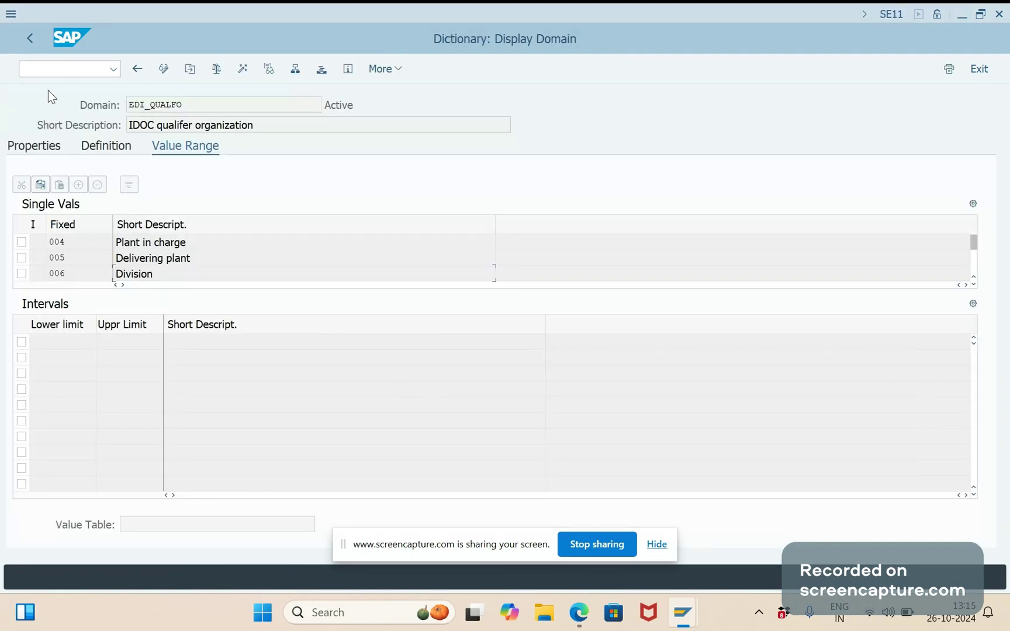
left_click(39, 71)
type("/NSE11")
key("Return")
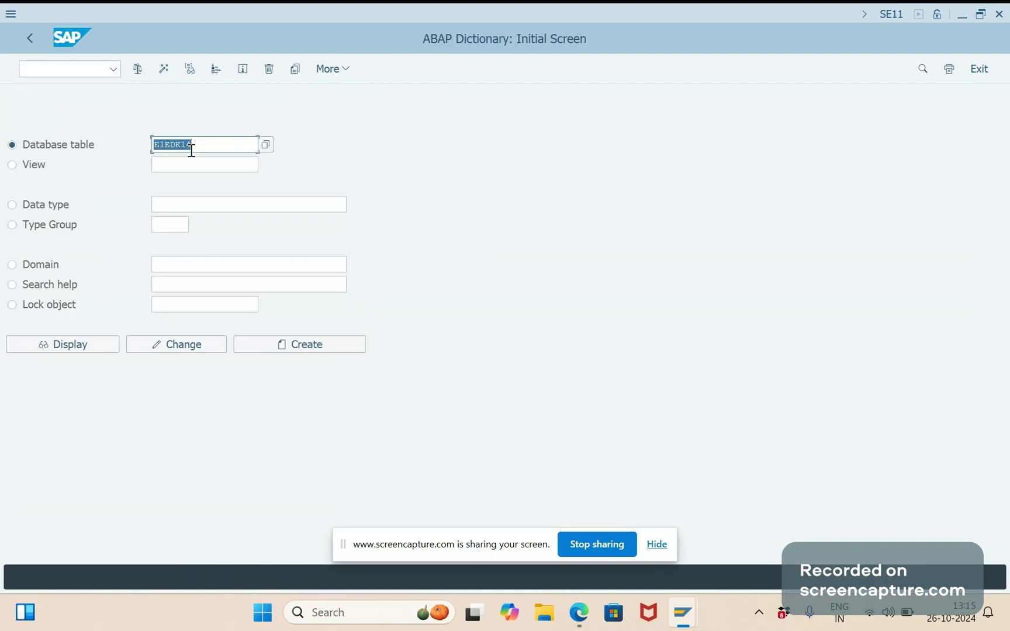
Display structure E1EDK01 in the ABAP Dictionary
type("ED")
type("DK0")
key("BackSpace")
key("BackSpace")
key("BackSpace")
key("BackSpace")
type("1EDK0")
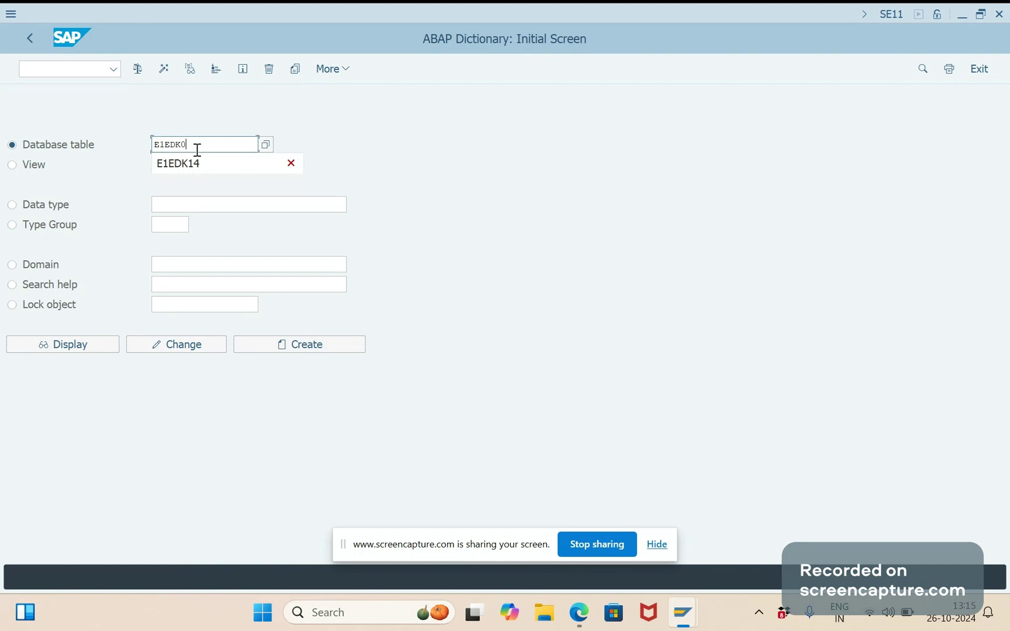
type("1")
left_click(75, 341)
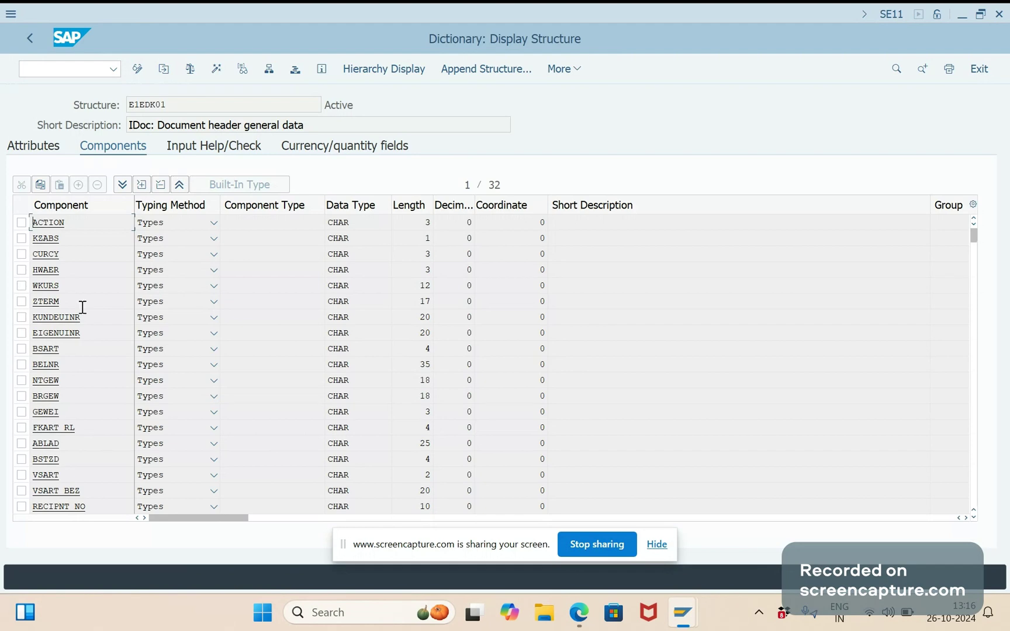
Check E1EDK01's 32 components and the ZTERM description, then return to the IDoc 10002 display
left_click(494, 189)
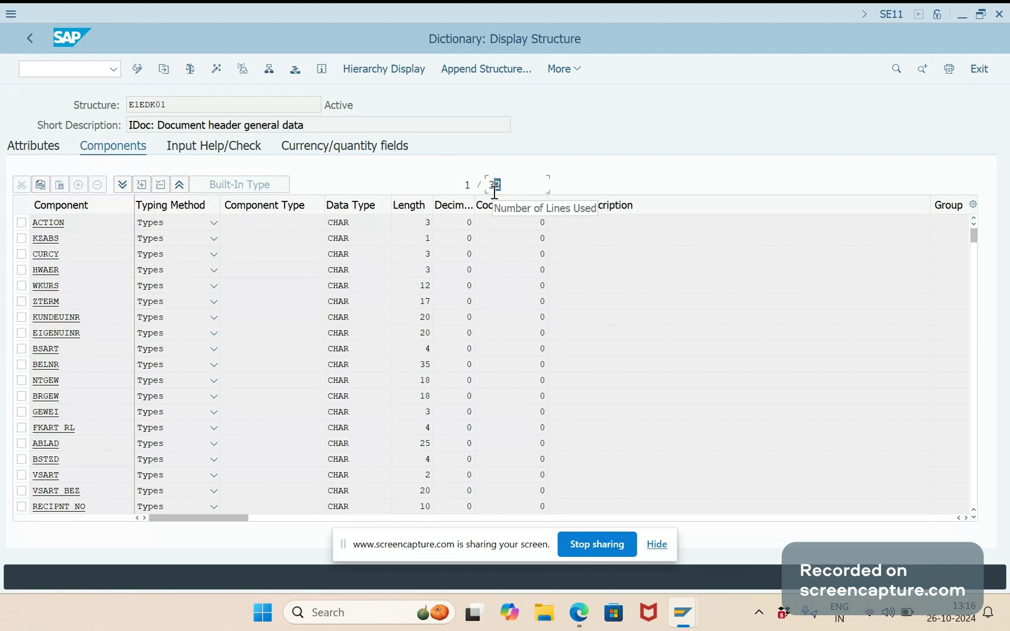
double_click(494, 190)
left_click(593, 302)
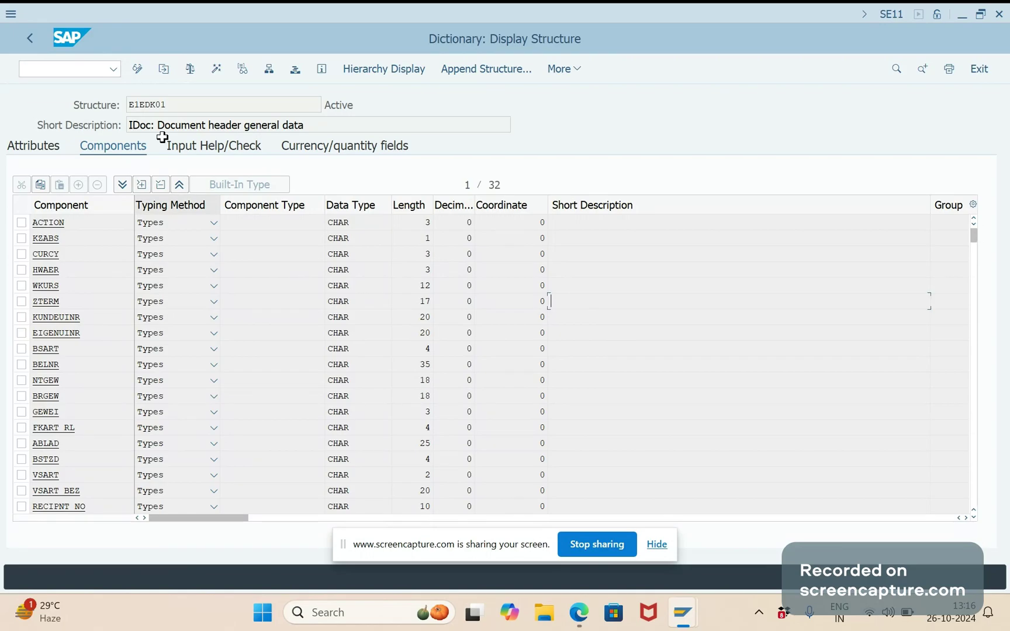
left_click(120, 111)
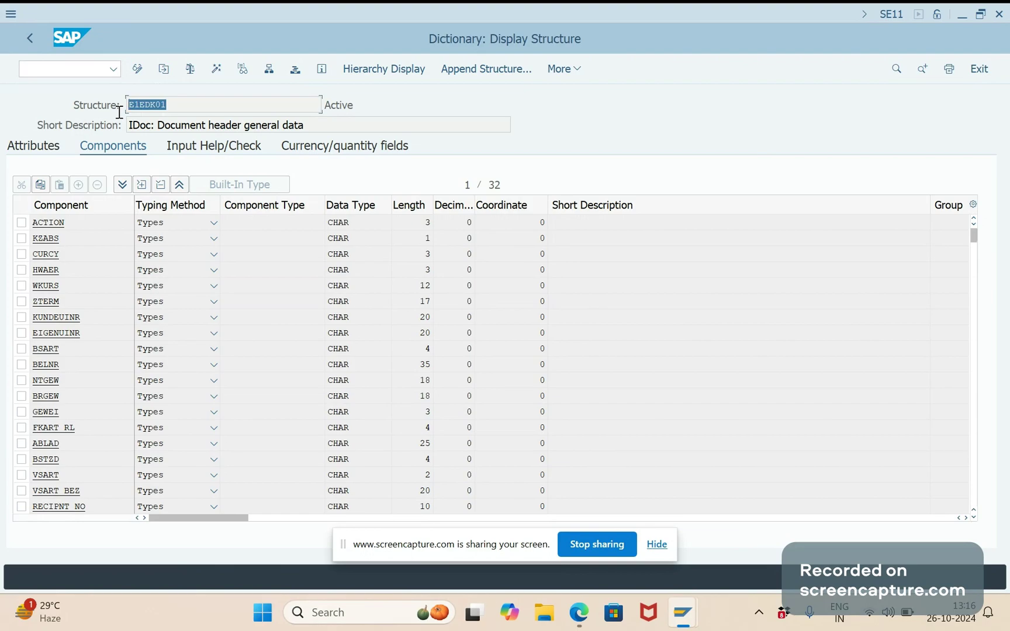
key("alt+Tab")
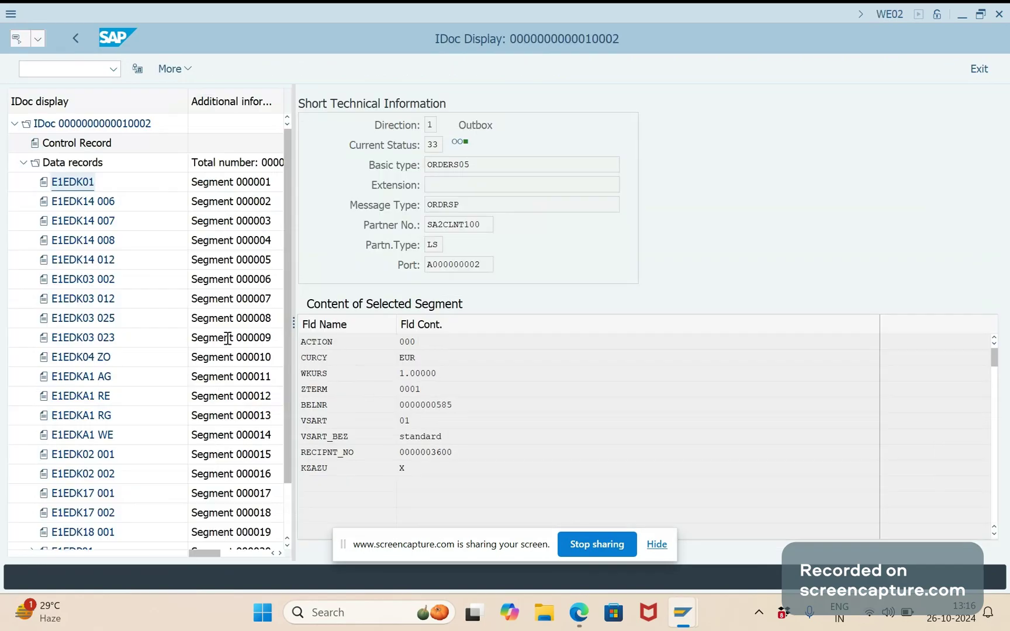
Compare E1EDK14 segments 006, 007 and 008, then open 006's full data record
left_click(73, 205)
double_click(74, 205)
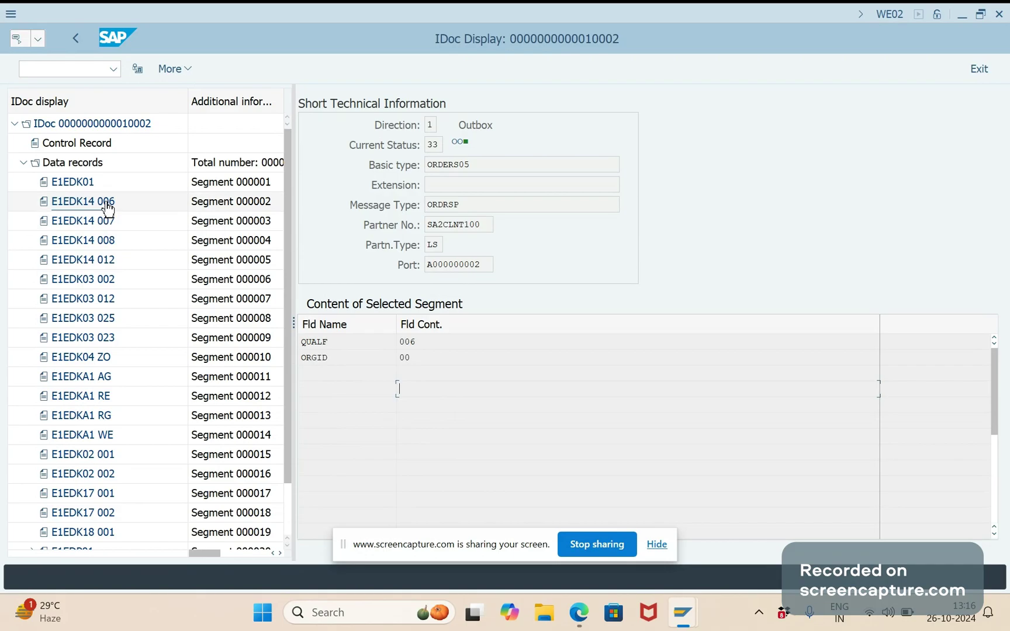
left_click(109, 226)
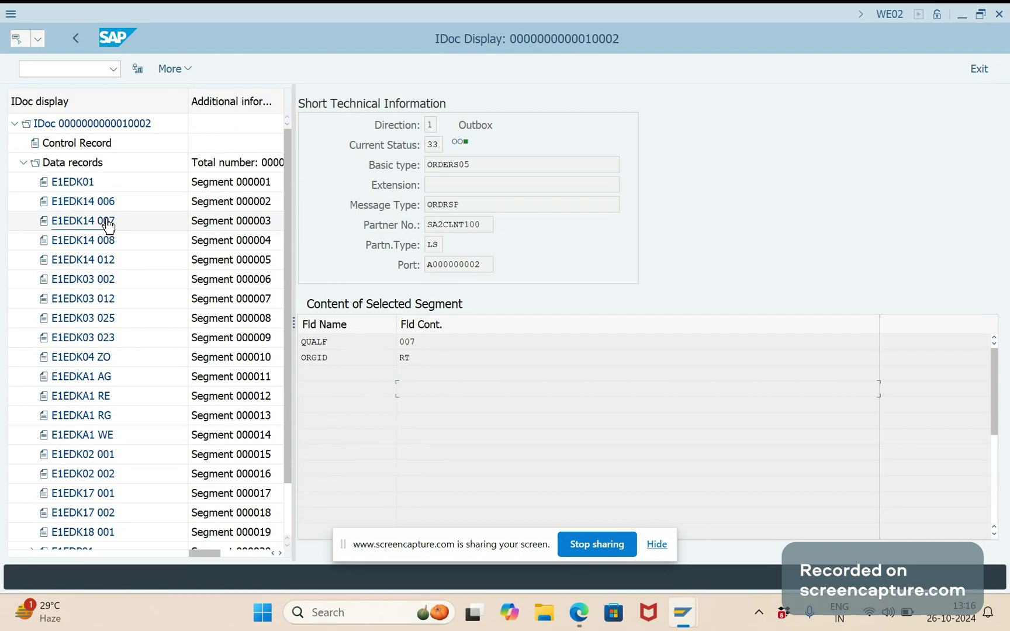
left_click(107, 244)
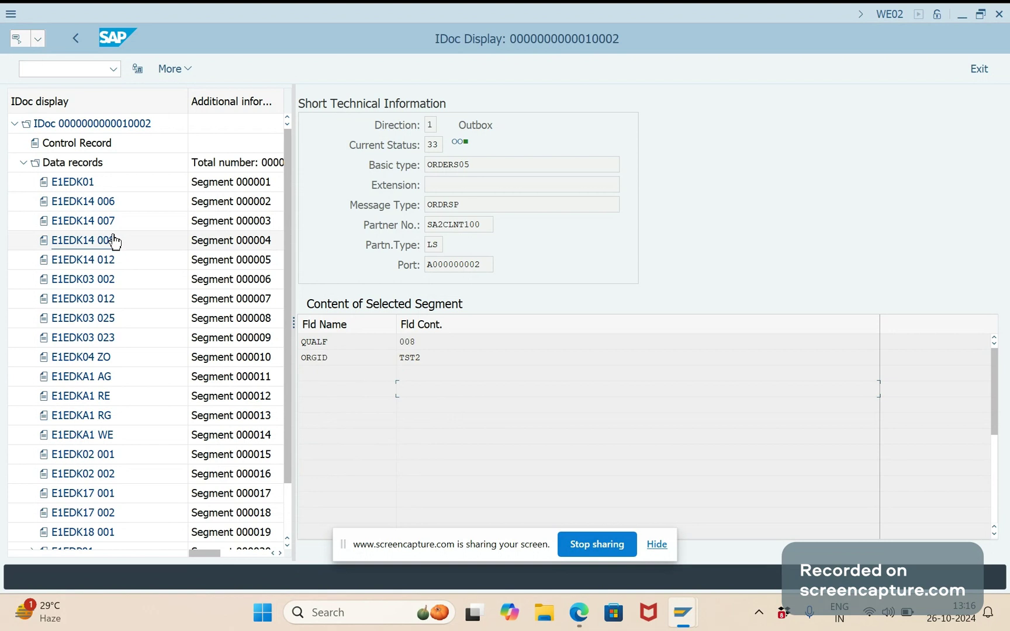
double_click(45, 203)
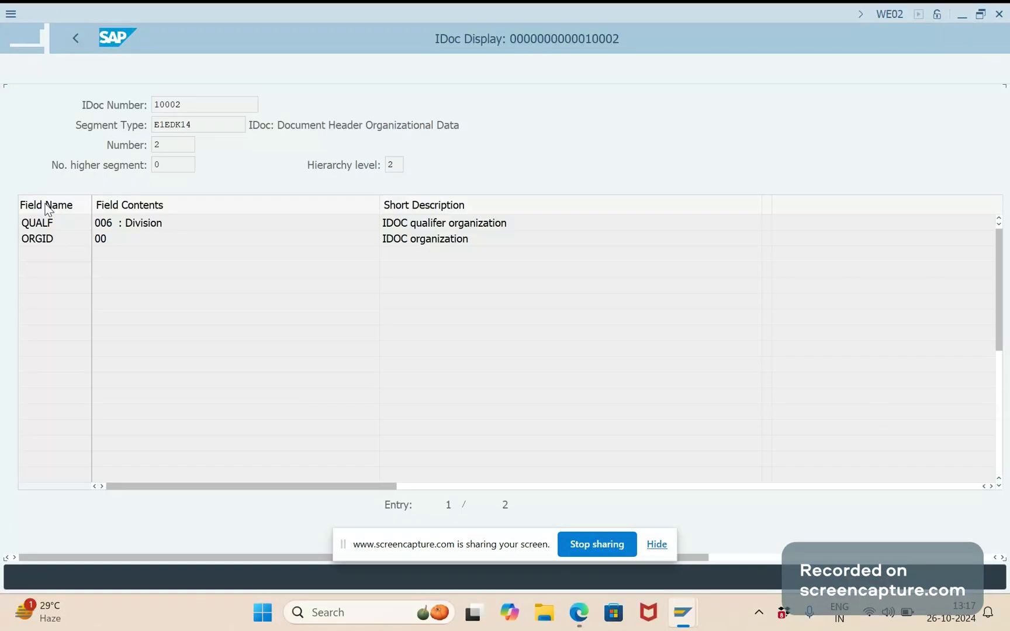
Check QUALF's value list to confirm qualifier 006 means Division
left_click(172, 227)
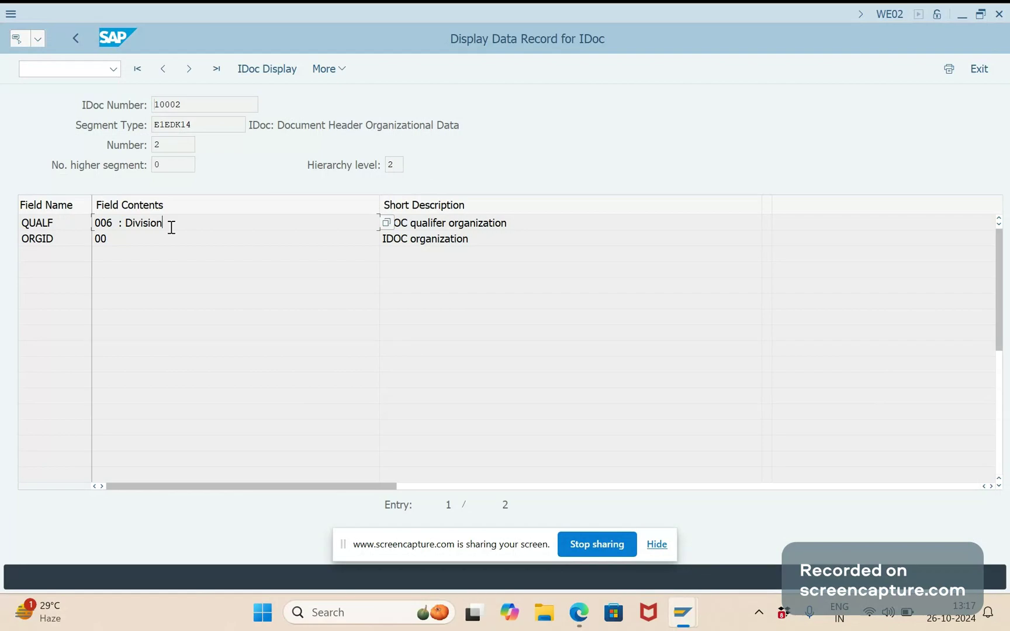
left_click(387, 227)
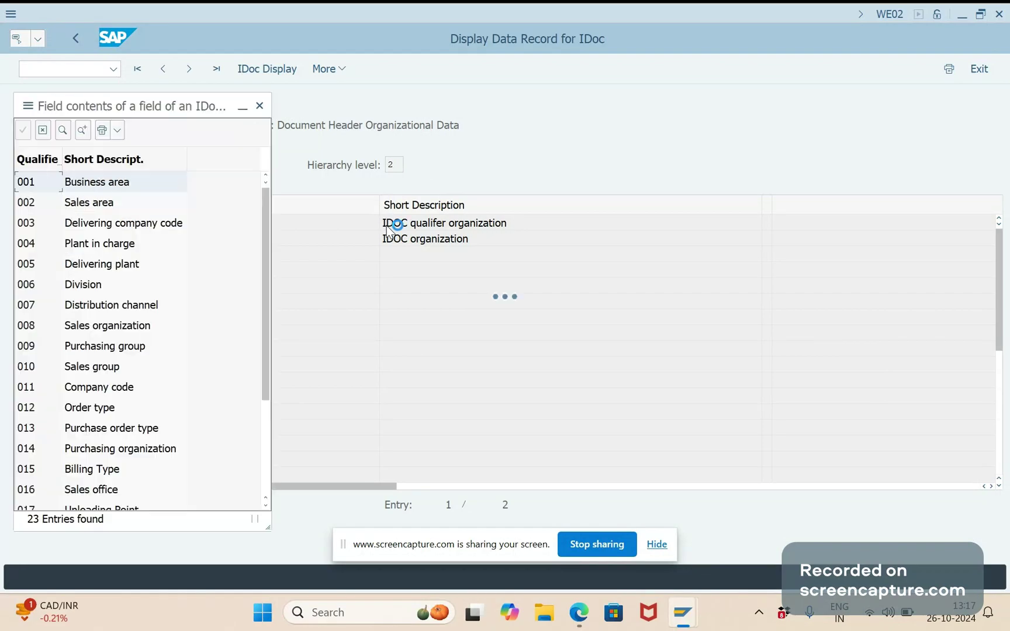
left_click_drag(164, 114, 596, 90)
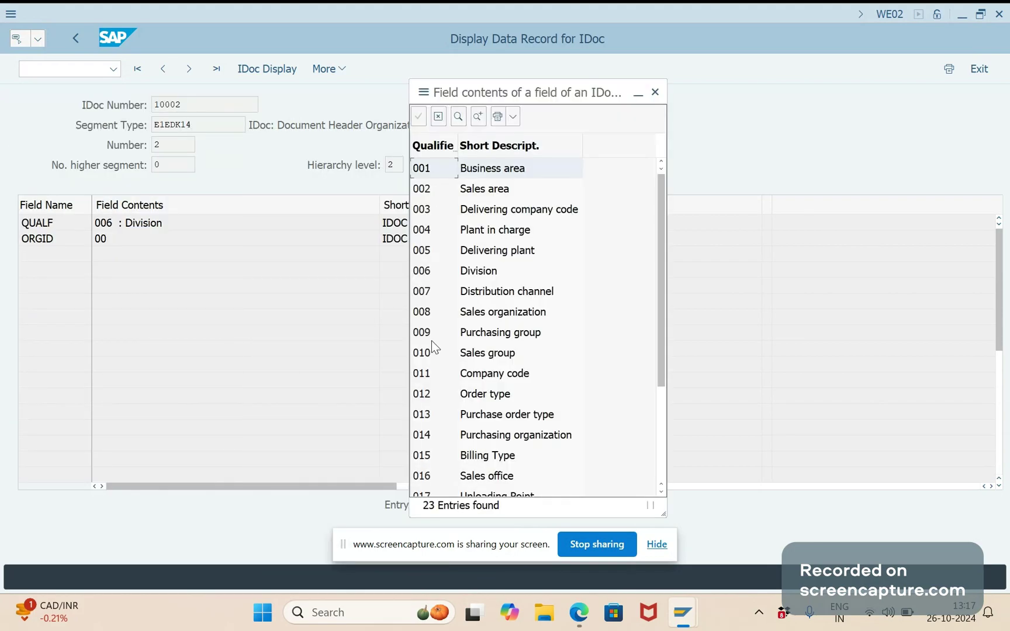
left_click(432, 274)
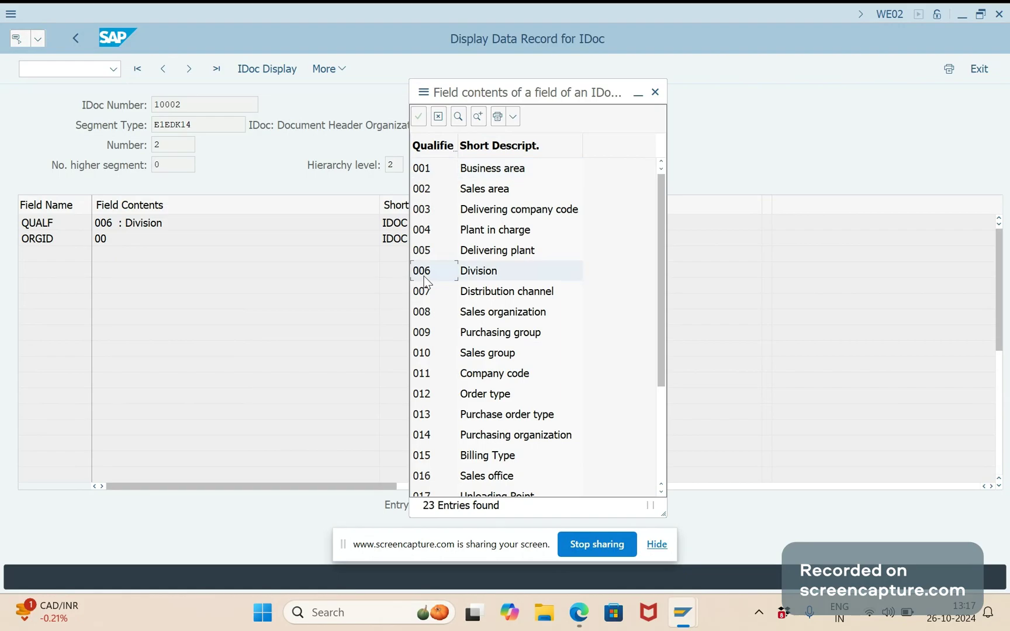
left_click(479, 275)
left_click(653, 93)
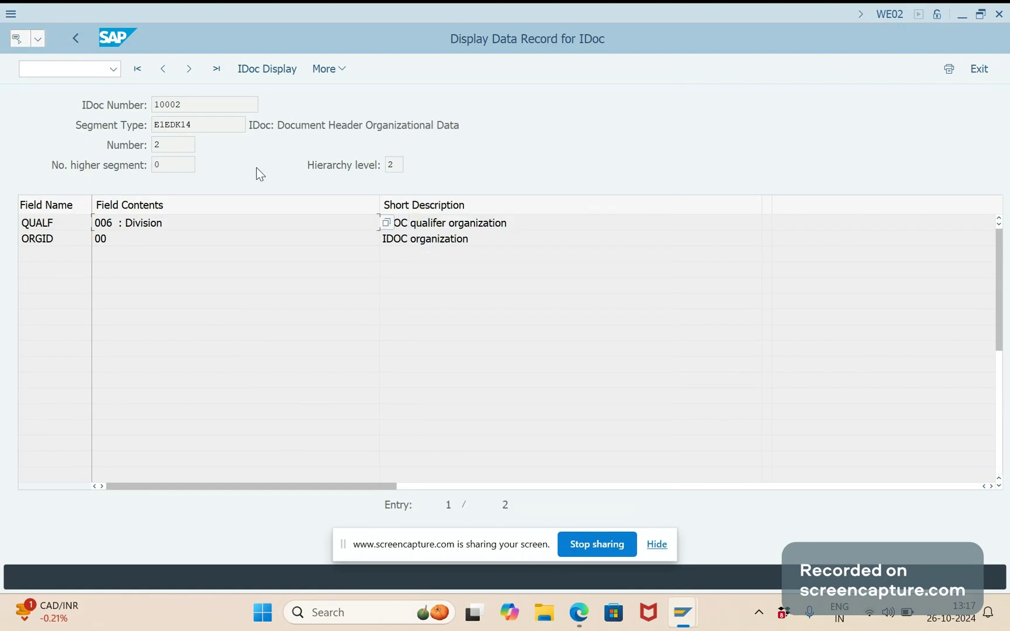
Display structure E1EDK14 from the SE11 initial screen
key("alt+Tab")
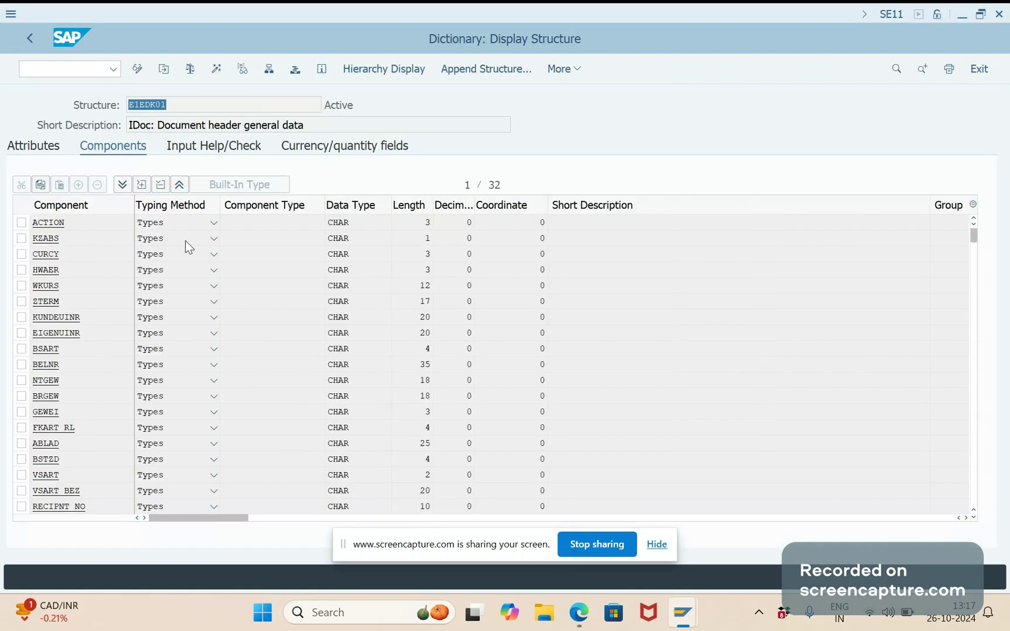
key("F3")
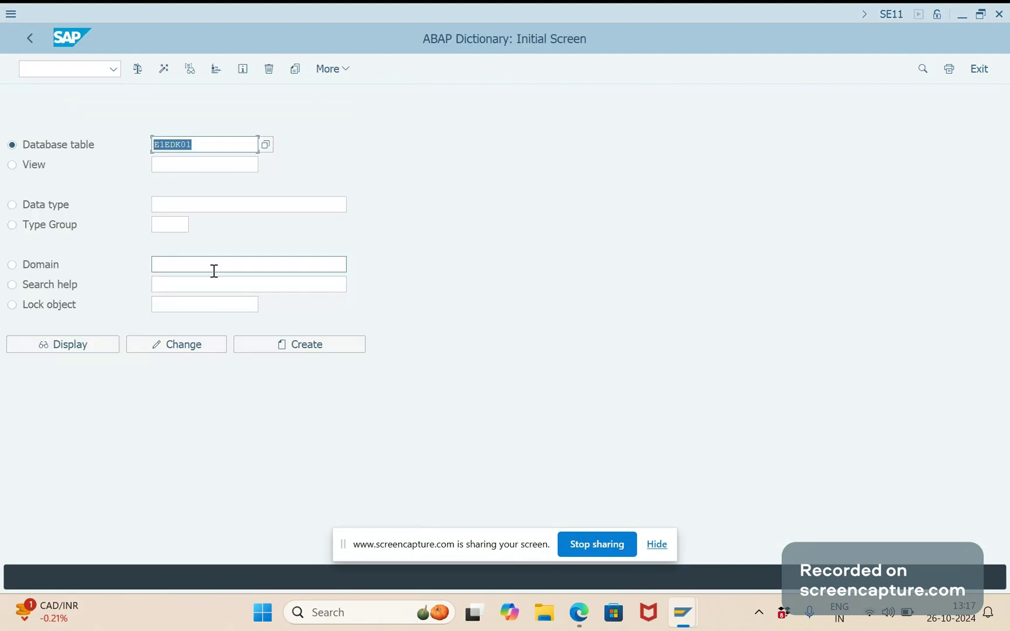
type("E1ED")
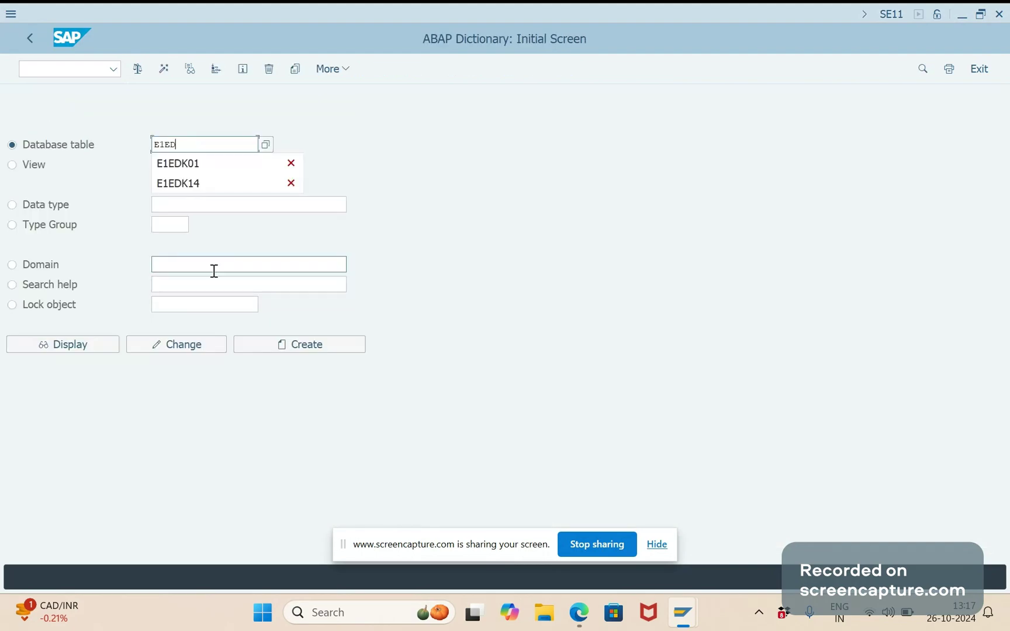
type("K14")
left_click(95, 343)
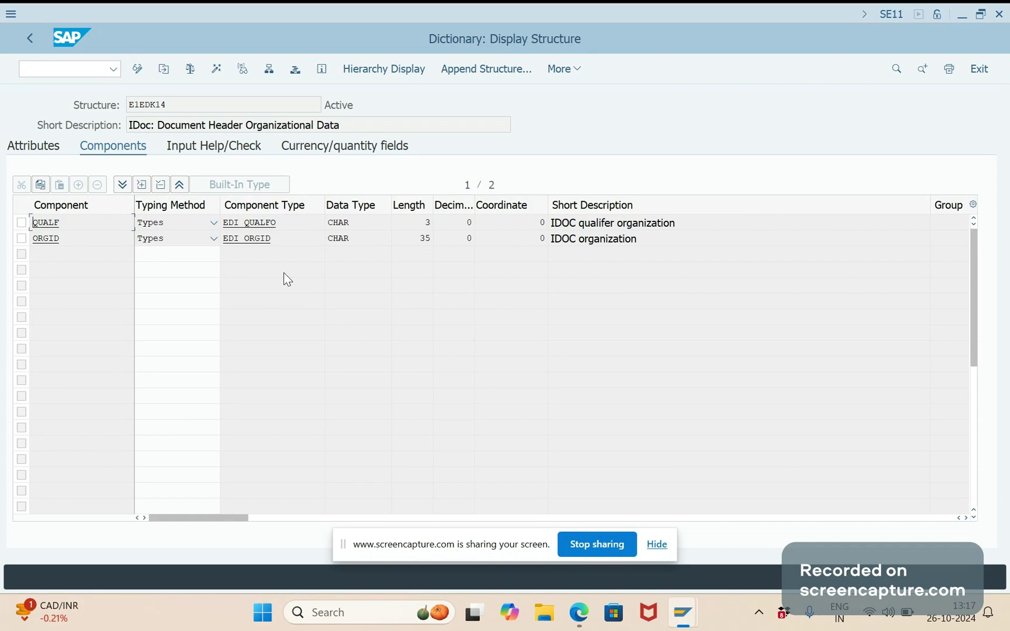
Trace QUALF through data element EDI_QUALFO to its domain's value range
double_click(249, 222)
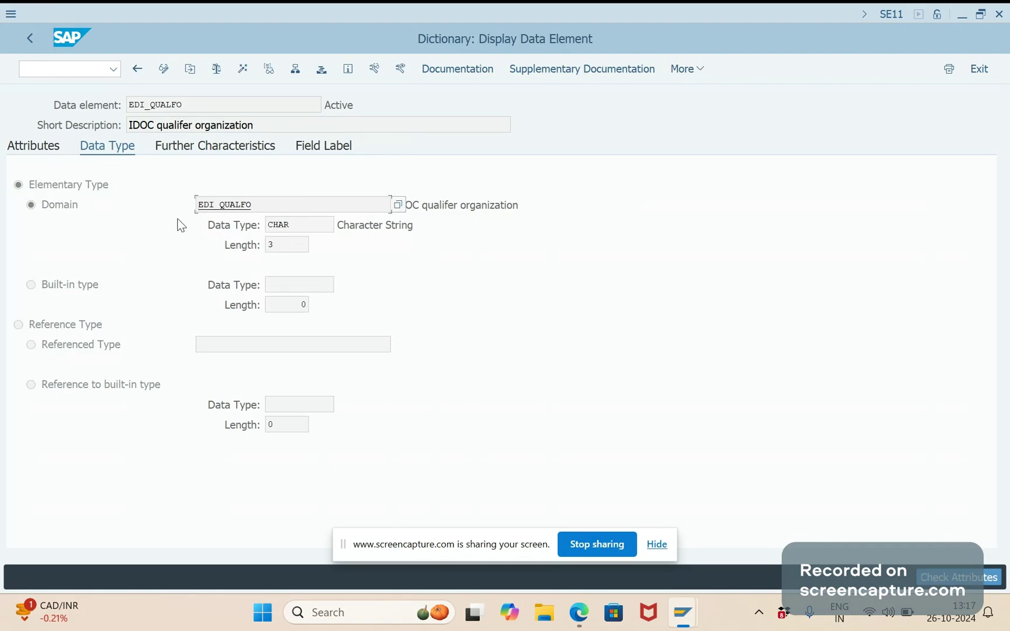
double_click(229, 208)
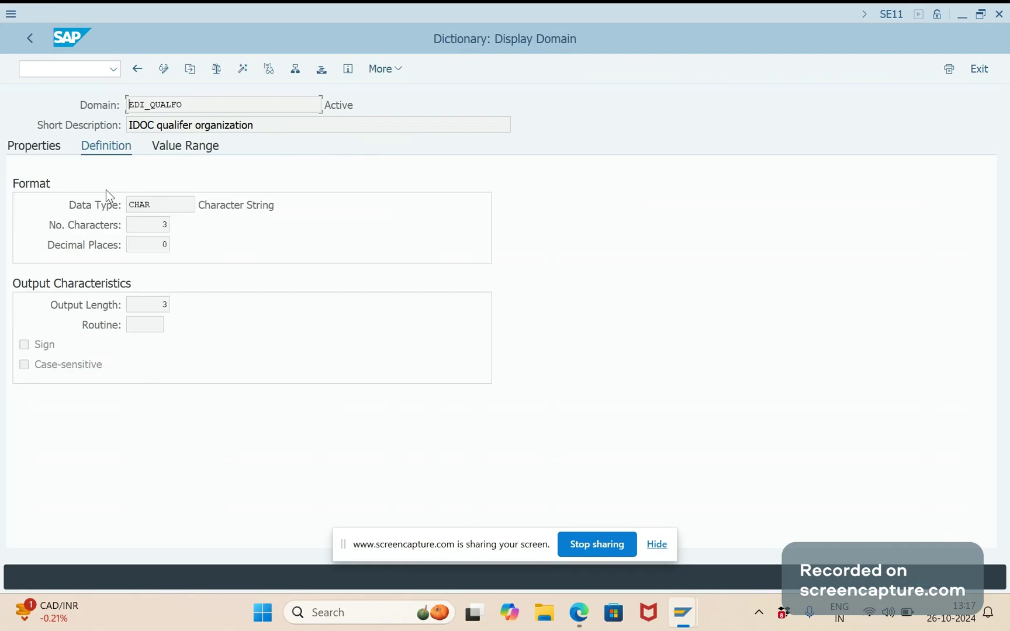
left_click(184, 148)
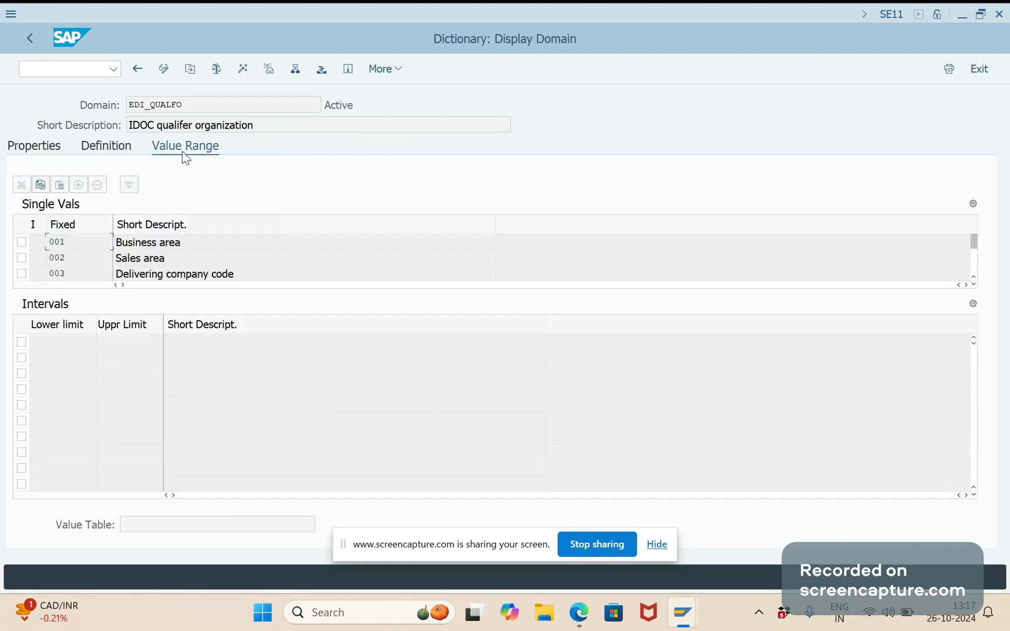
double_click(79, 248)
left_click(272, 258)
Scroll the value range down to 006 Division, then return to the IDoc data record
left_click(974, 284)
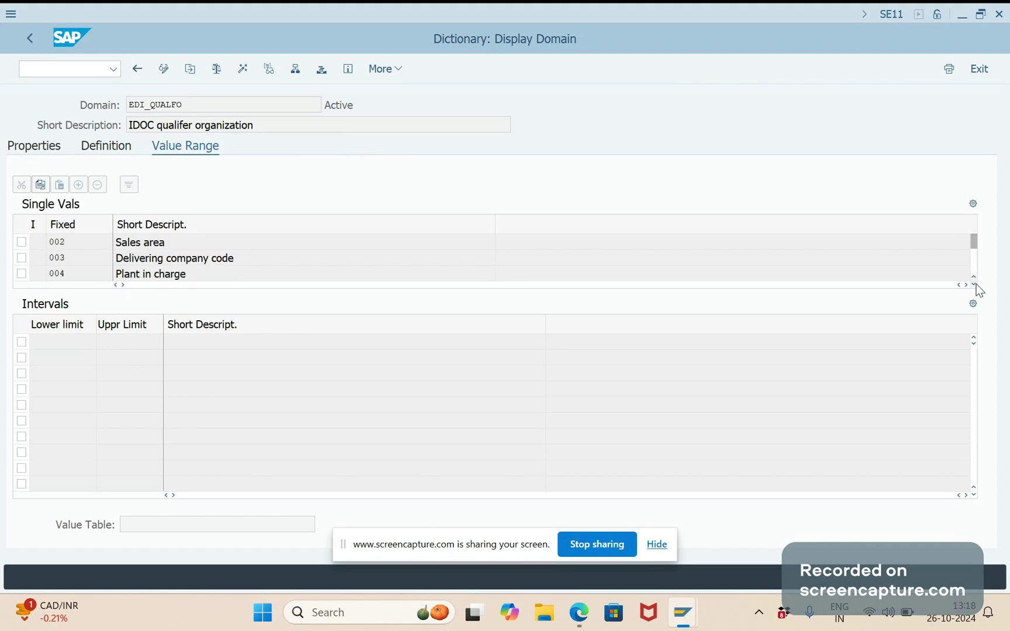
scroll(976, 284, "down", 1)
left_click(973, 284)
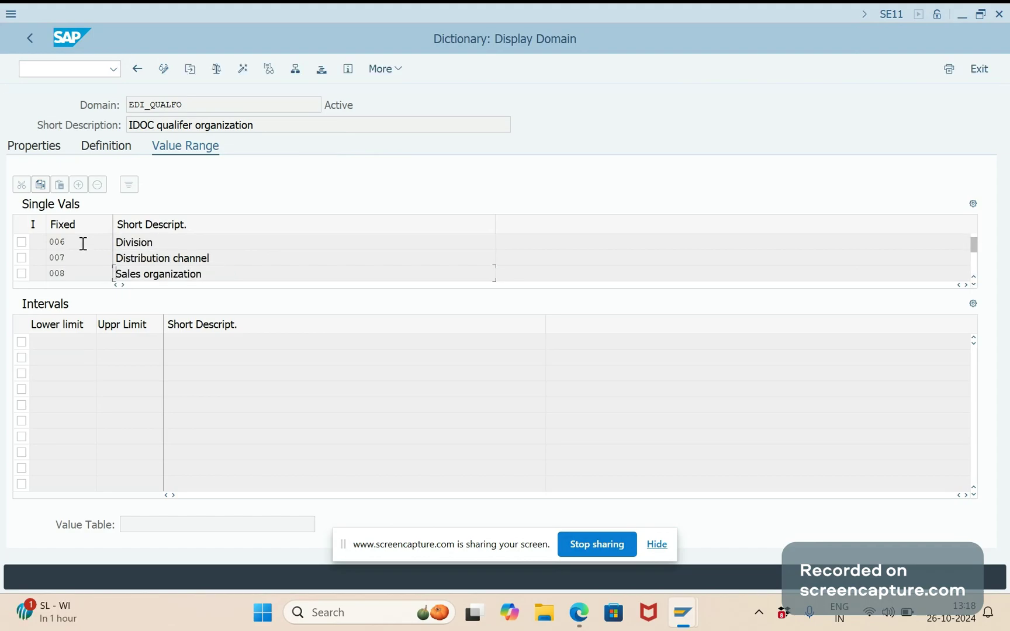
key("alt+Tab")
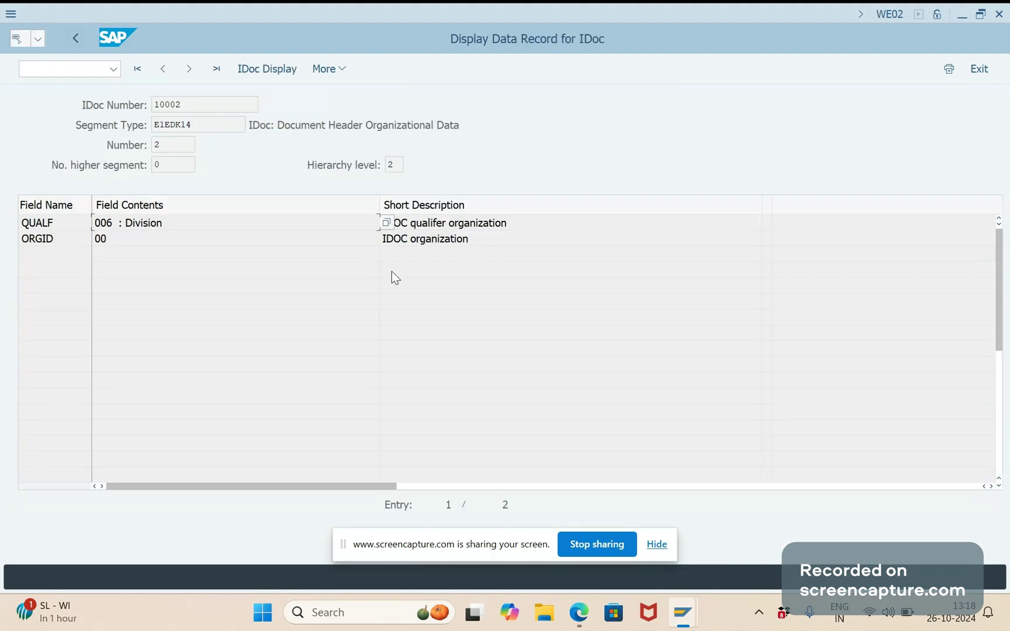